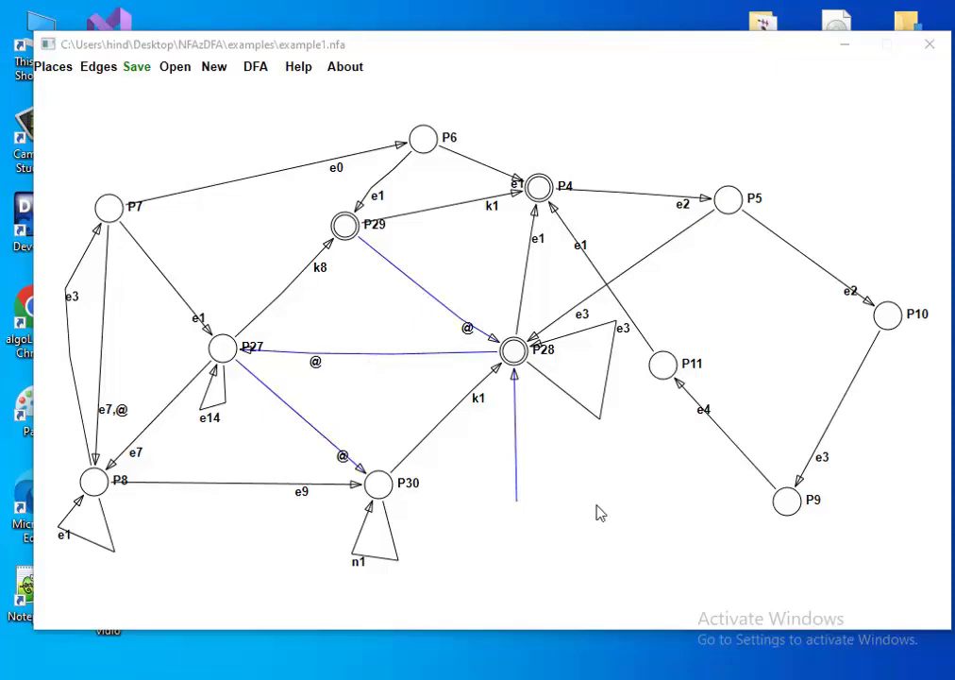
# - Shift the converter window showing example1.nfa slightly up and right
pyautogui.moveTo(459, 46); pyautogui.dragTo(488, 30)
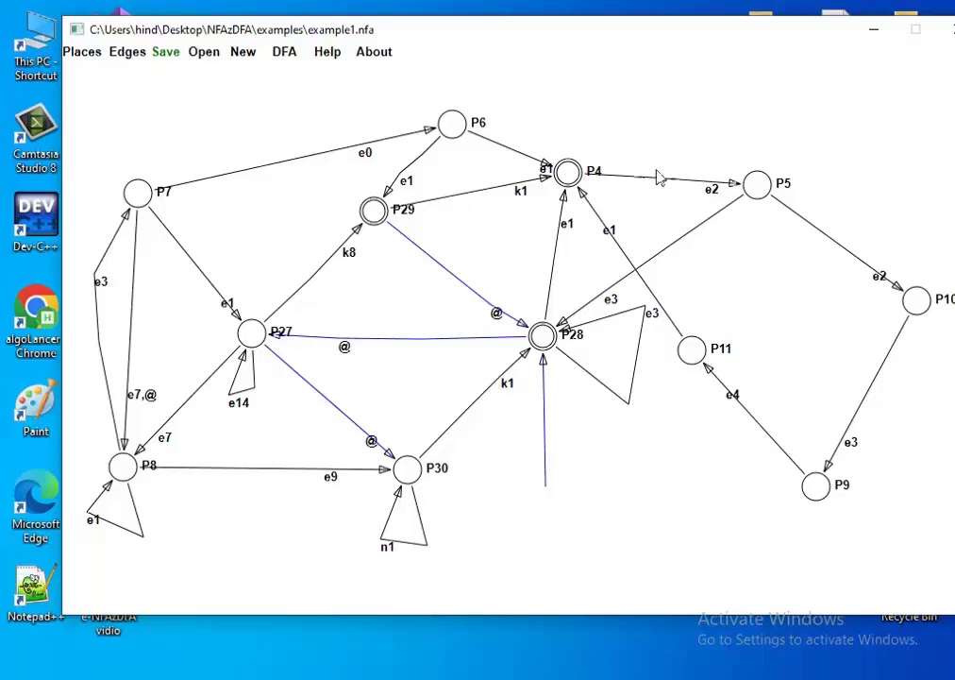
# - Open the NFAzDFA examples folder, move it lower below the graph, and select example1
pyautogui.click(422, 660)
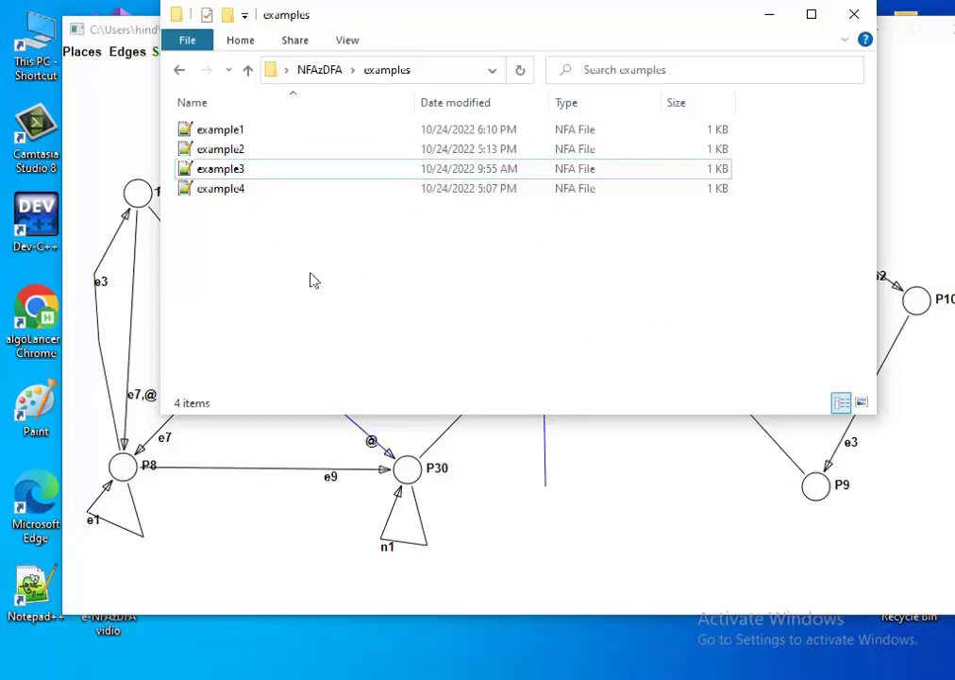
pyautogui.moveTo(432, 28); pyautogui.dragTo(456, 248)
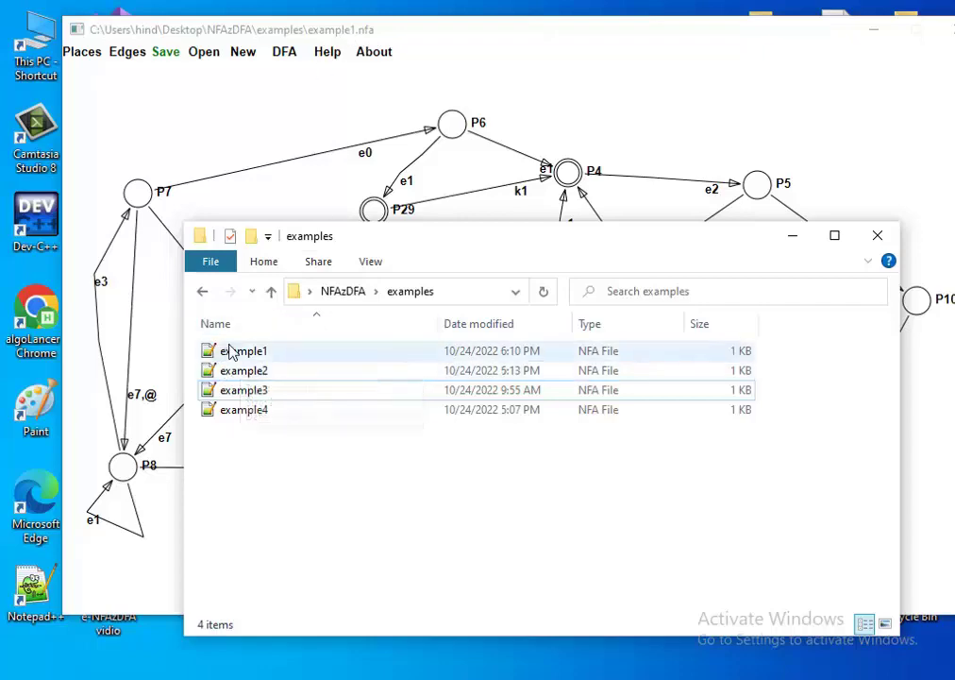
pyautogui.click(261, 357)
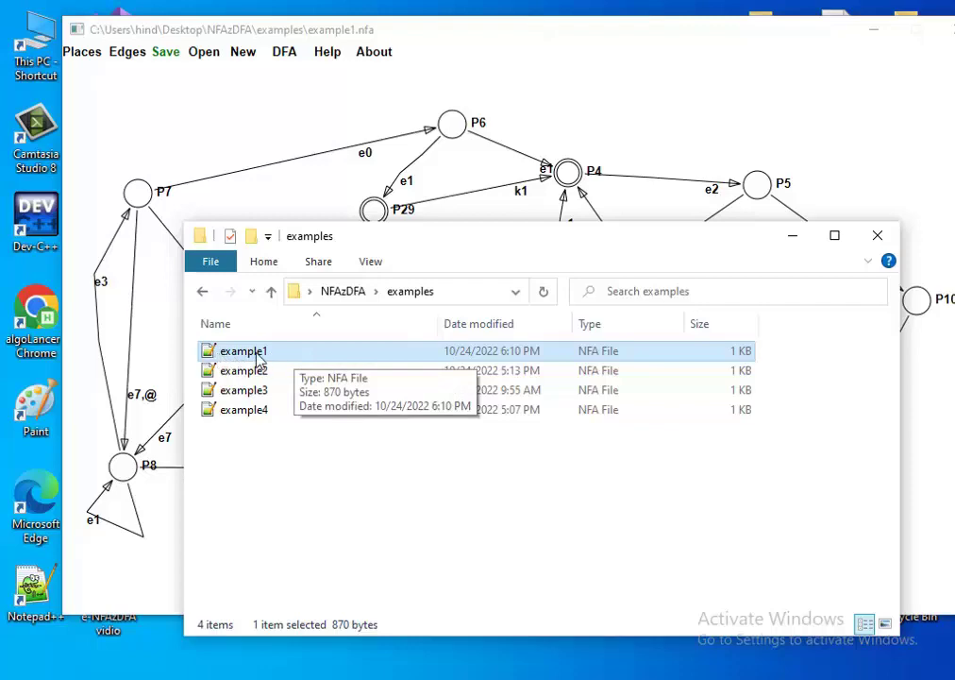
# - Convert example1 to a DFA, acknowledge the 'done!' message, and return to the examples folder
pyautogui.click(289, 57)
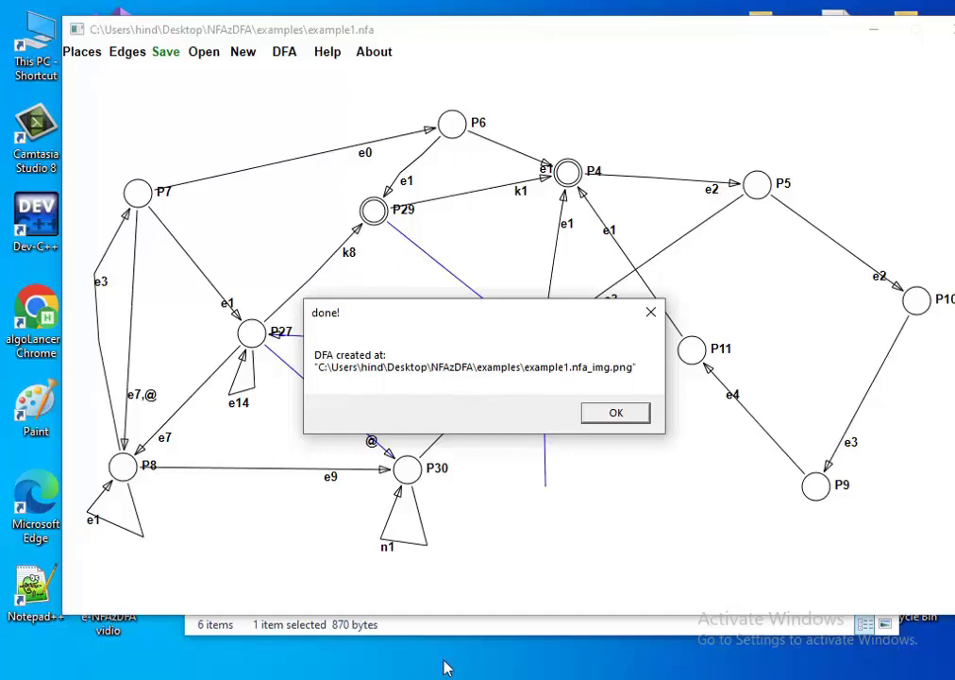
pyautogui.click(623, 415)
pyautogui.click(311, 624)
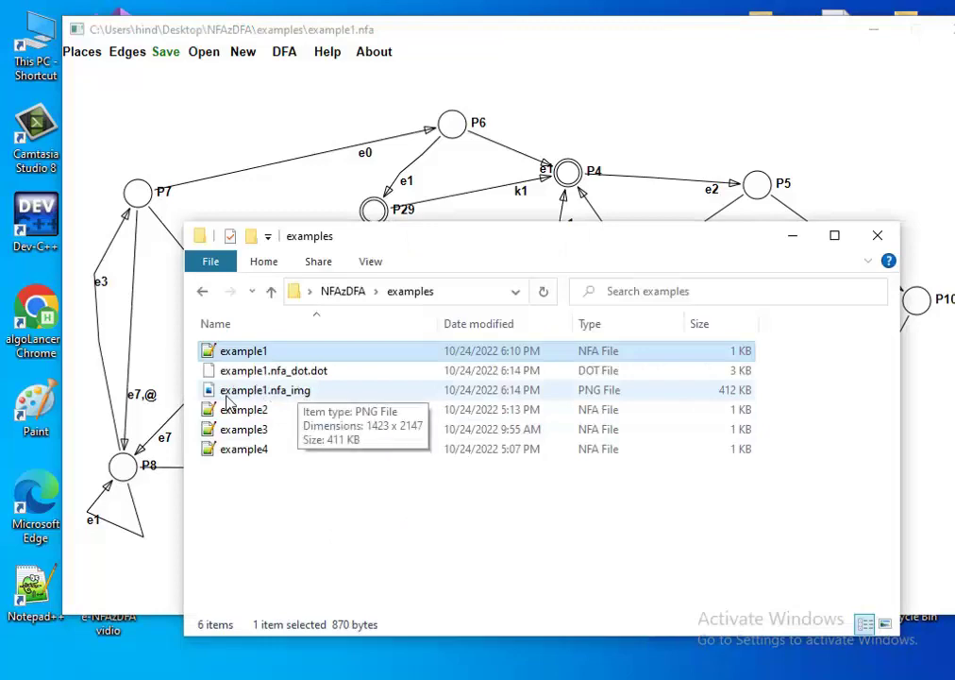
# - Open example1.nfa_img in Photos and zoom in on the DFA's top states
pyautogui.doubleClick(274, 396)
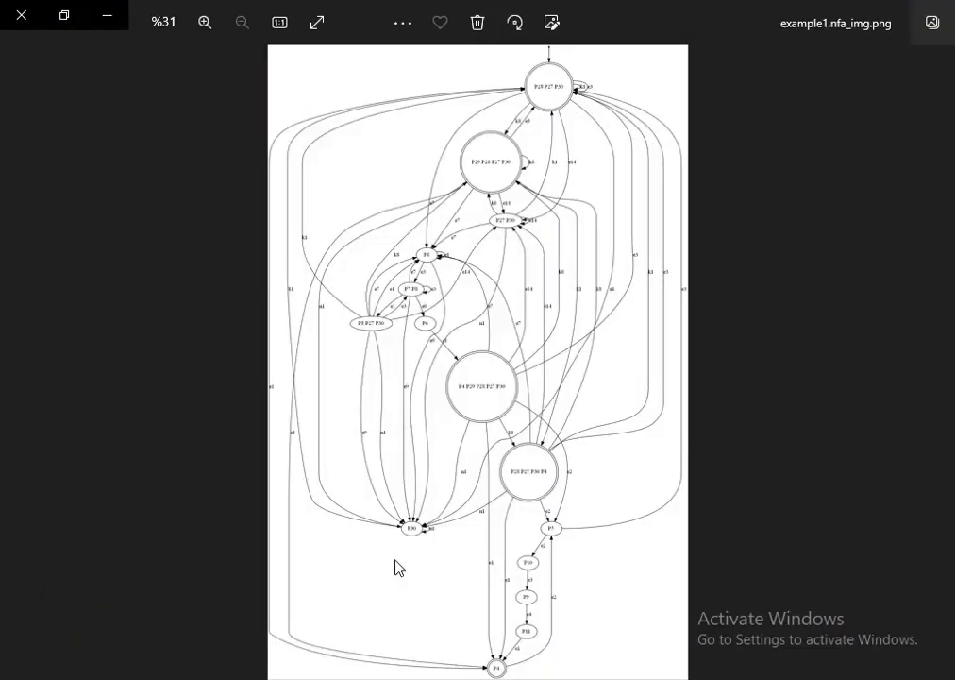
pyautogui.scroll(5, 453, 409)
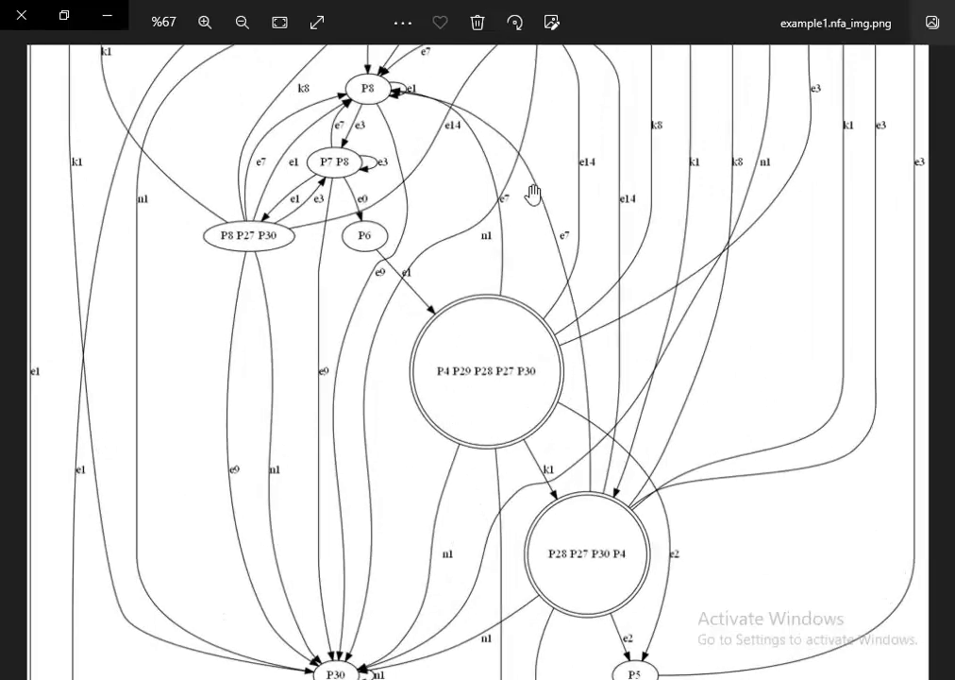
pyautogui.moveTo(529, 274); pyautogui.dragTo(529, 661)
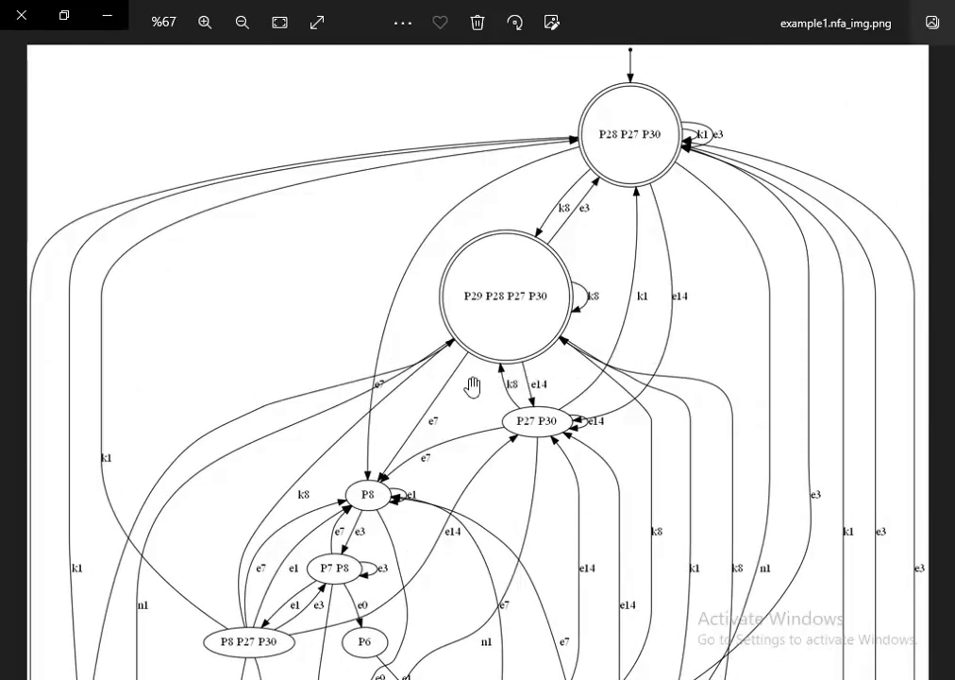
pyautogui.moveTo(490, 499); pyautogui.dragTo(480, 579)
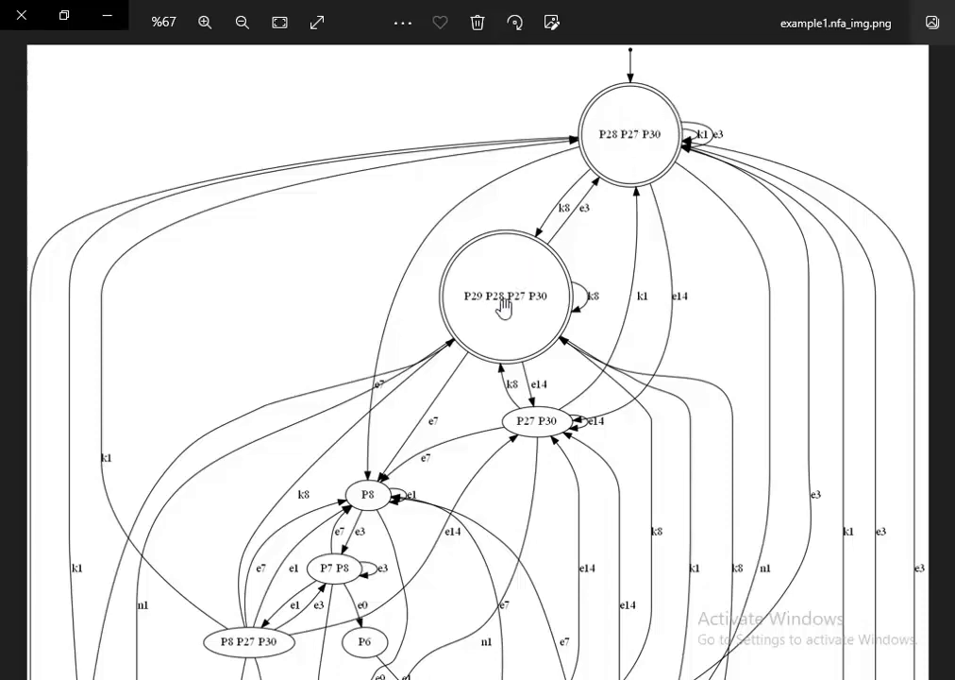
# - Zoom out, inspect the lower diagram and the P28 P27 P30 start state, then close Photos
pyautogui.scroll(-5, 493, 304)
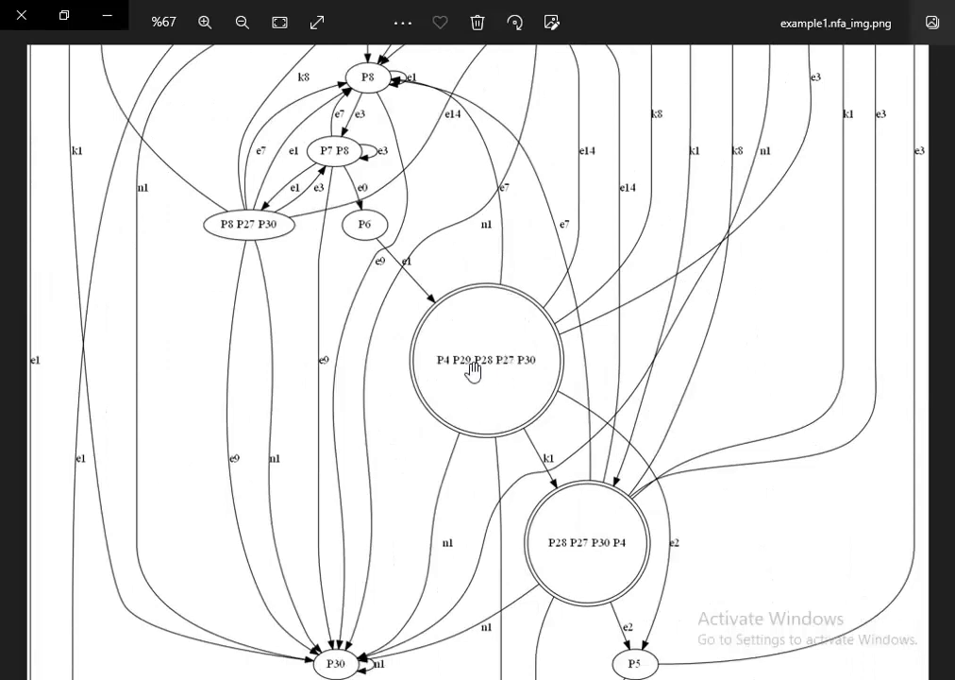
pyautogui.scroll(-1, 482, 277)
pyautogui.scroll(-3, 481, 277)
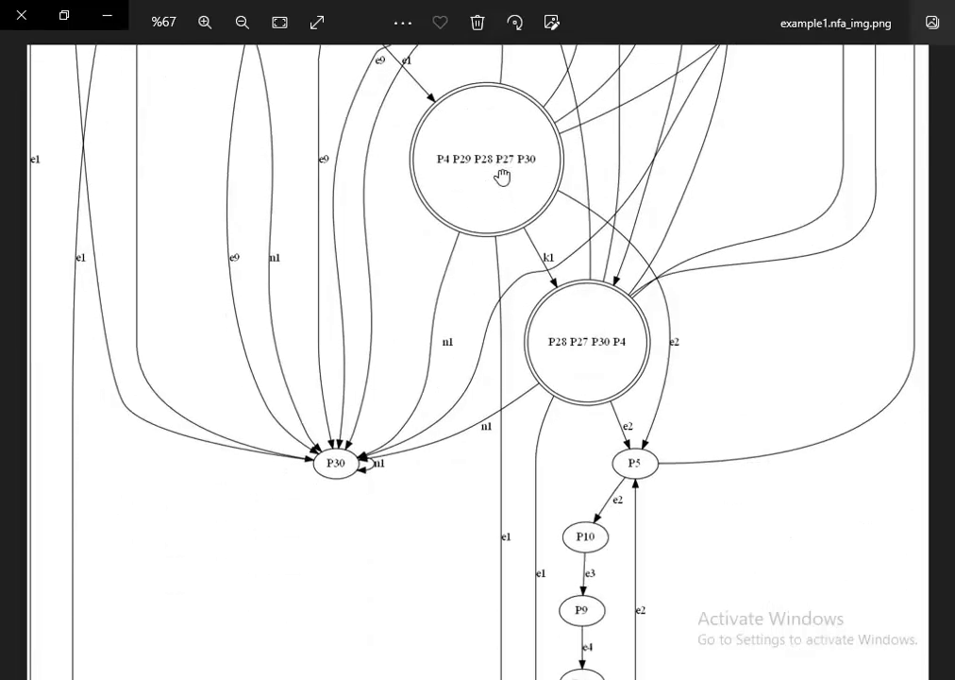
pyautogui.moveTo(597, 295); pyautogui.dragTo(512, 658)
pyautogui.moveTo(522, 240); pyautogui.dragTo(505, 420)
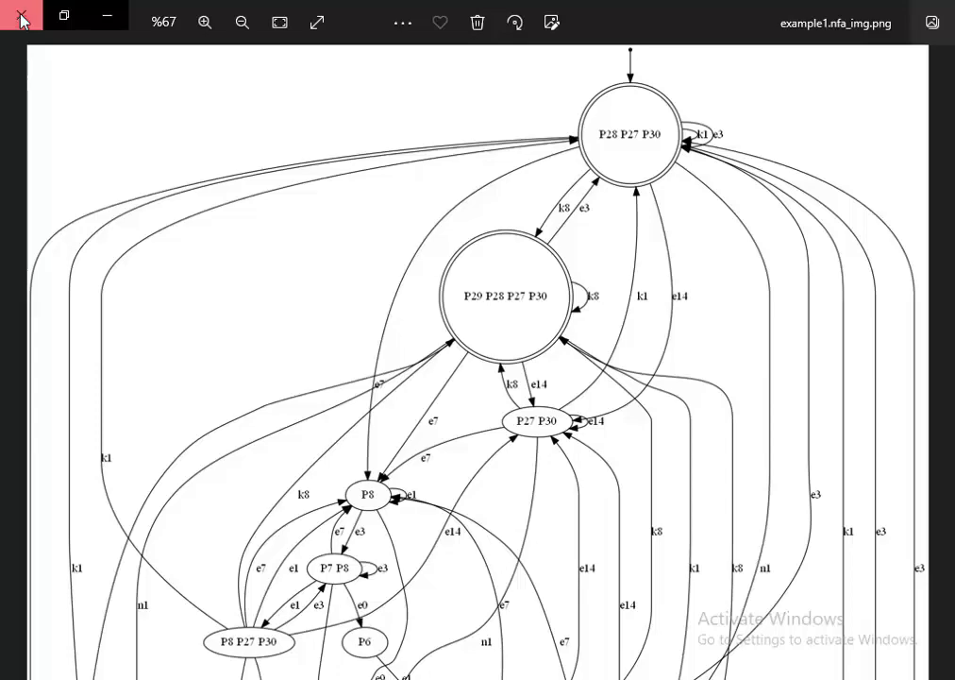
pyautogui.click(21, 17)
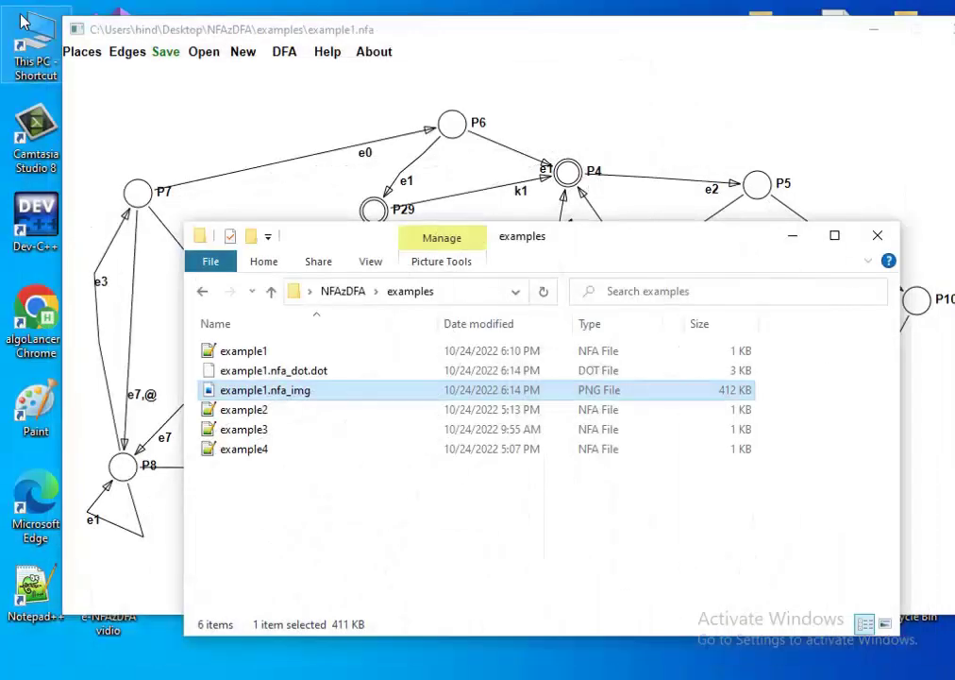
# - Close the examples folder, start a blank automaton with New, and reposition the converter window
pyautogui.click(877, 235)
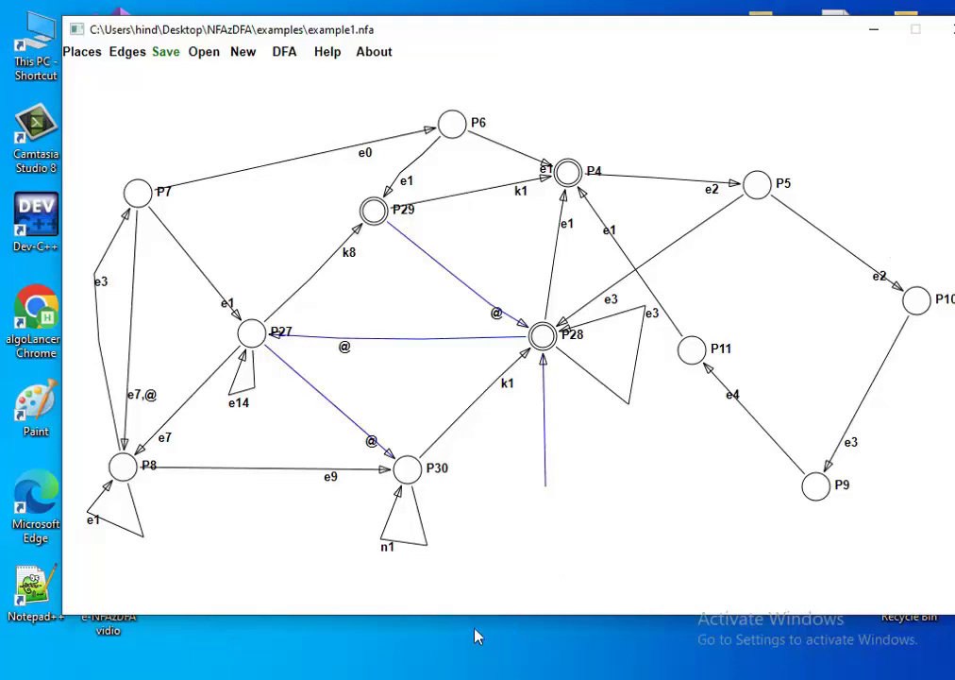
pyautogui.click(243, 53)
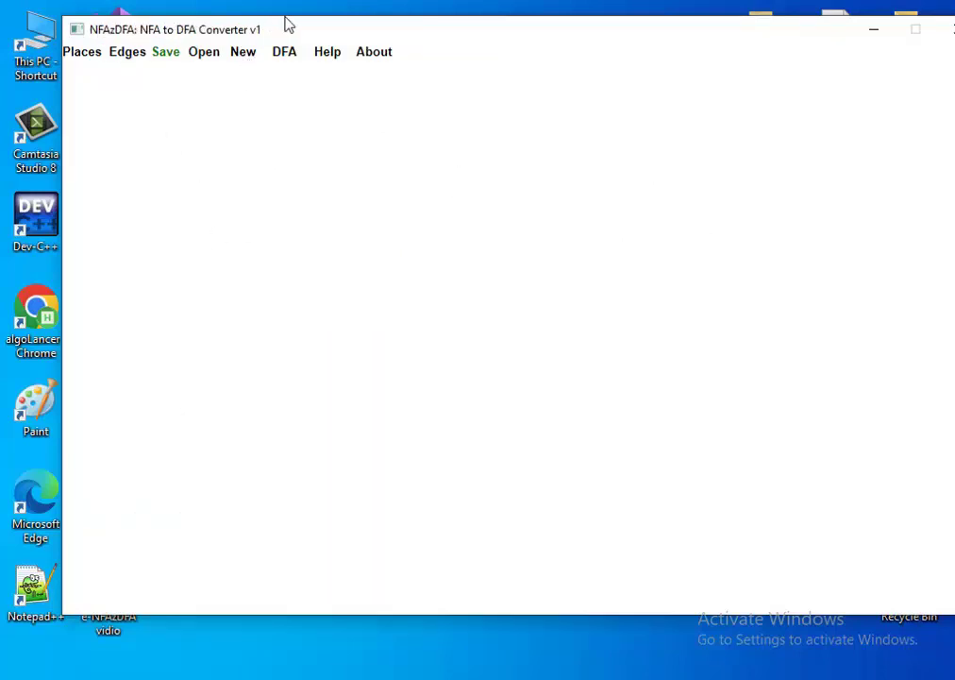
pyautogui.moveTo(342, 42); pyautogui.dragTo(379, 90)
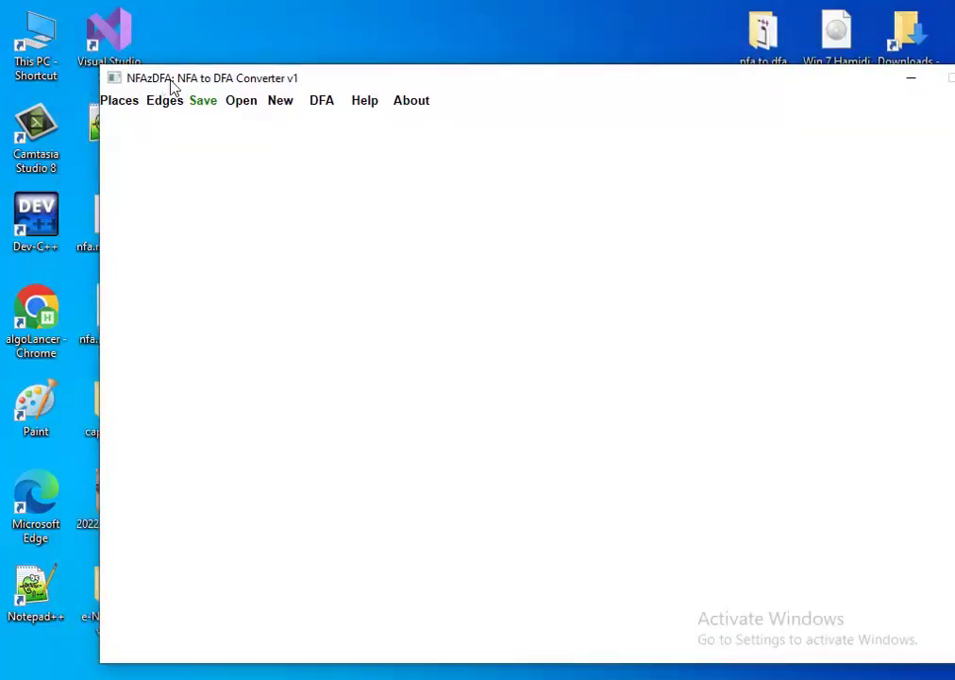
pyautogui.moveTo(422, 84); pyautogui.dragTo(362, 34)
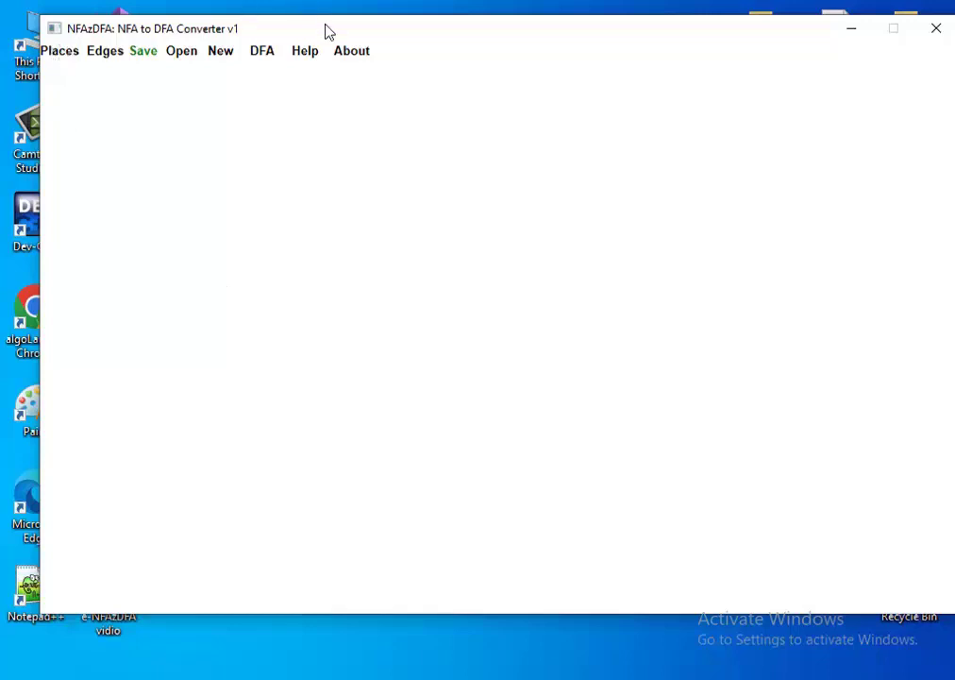
pyautogui.moveTo(325, 26); pyautogui.dragTo(290, 19)
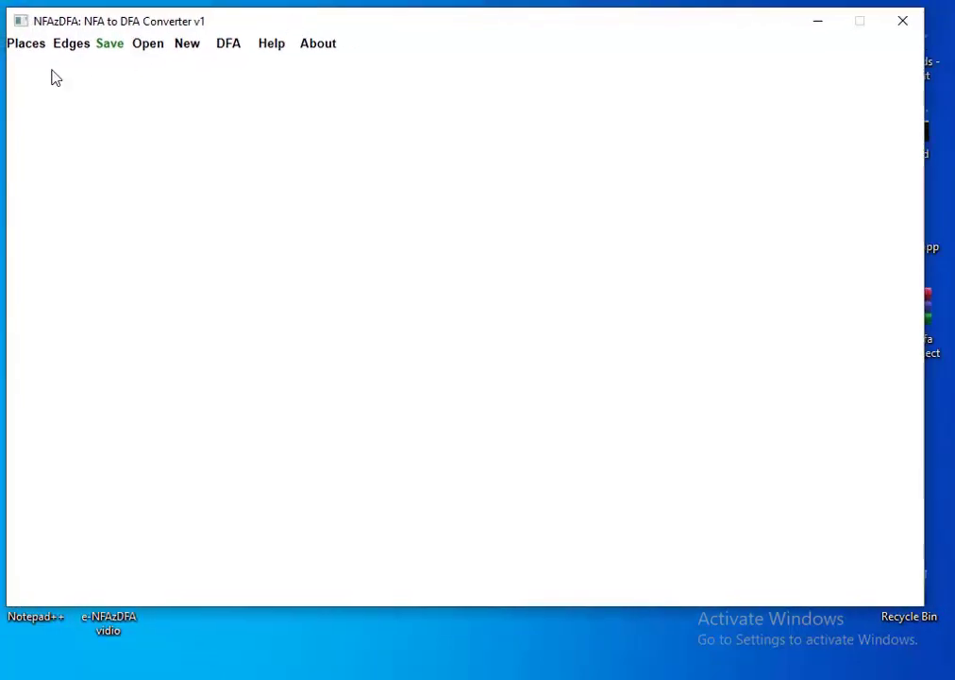
# - Add places P12, P13 and P14 left to right across the canvas
pyautogui.click(23, 49)
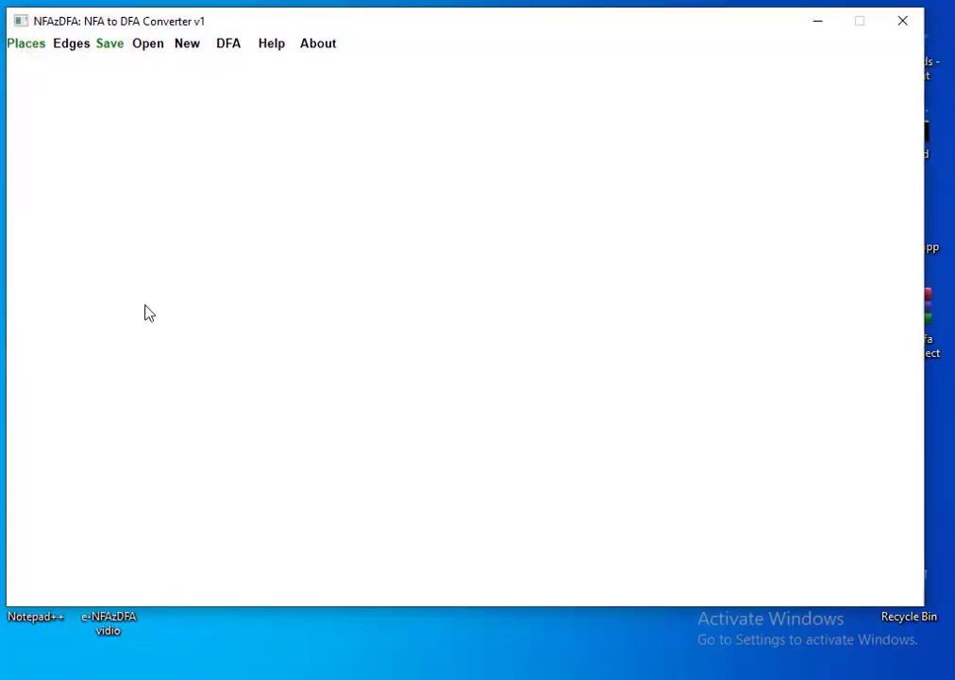
pyautogui.click(72, 52)
pyautogui.click(26, 48)
pyautogui.click(159, 315)
pyautogui.click(402, 321)
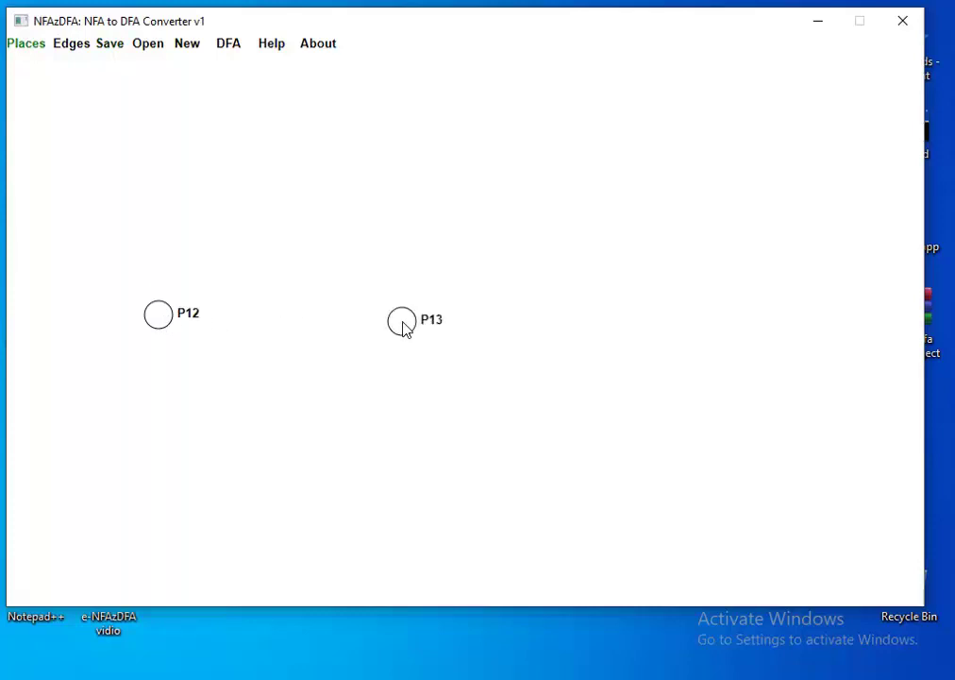
pyautogui.click(642, 323)
# - Rearrange the places into a level row: P12, P14 in the centre, P13 on the right
pyautogui.moveTo(402, 324); pyautogui.dragTo(352, 202)
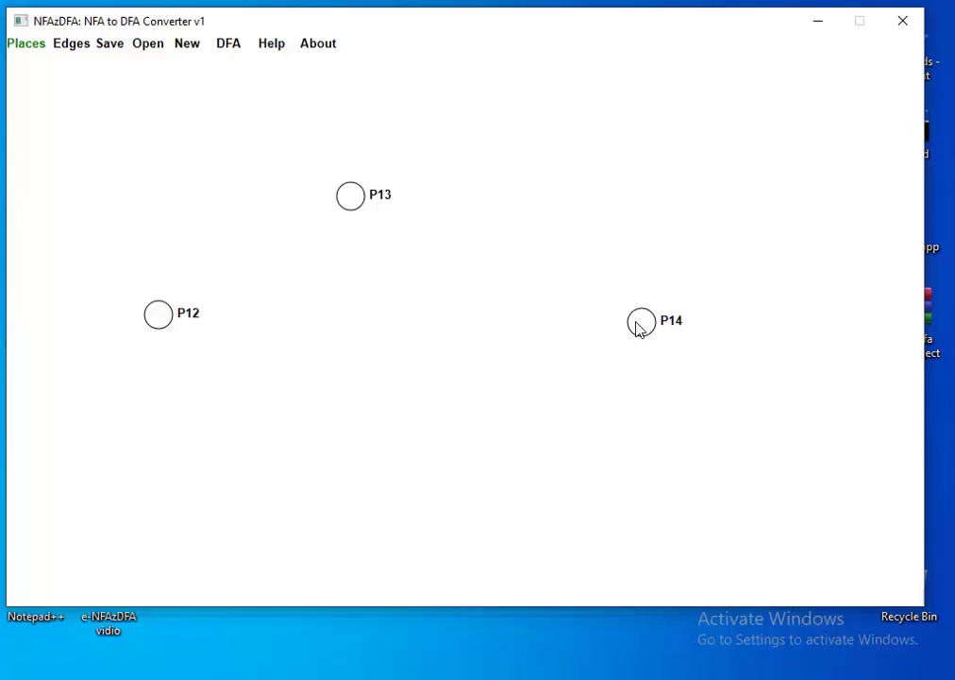
pyautogui.moveTo(641, 322); pyautogui.dragTo(345, 409)
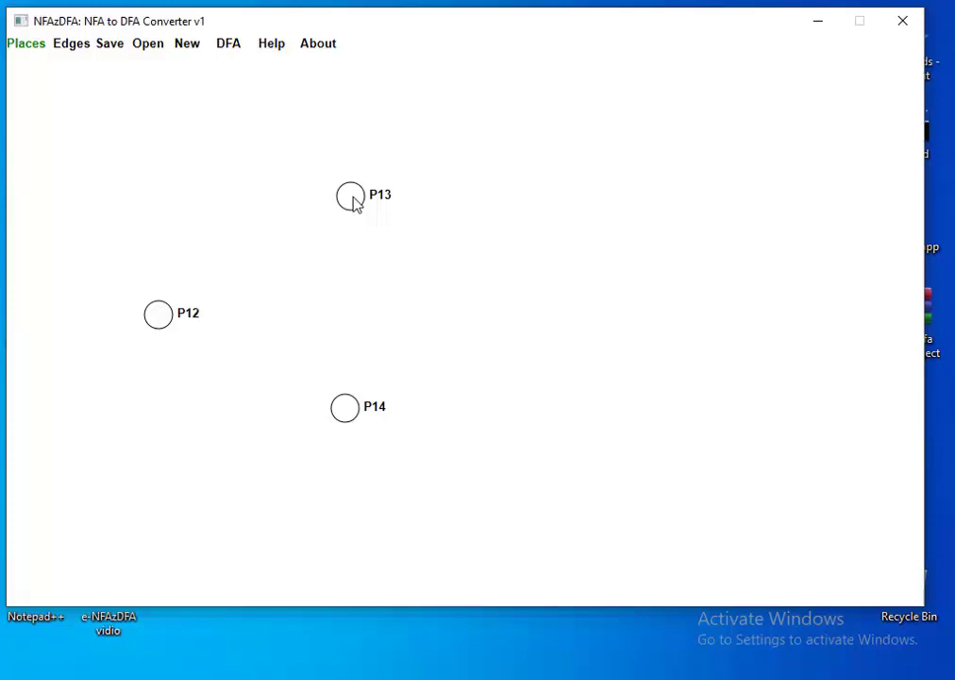
pyautogui.moveTo(353, 200); pyautogui.dragTo(754, 365)
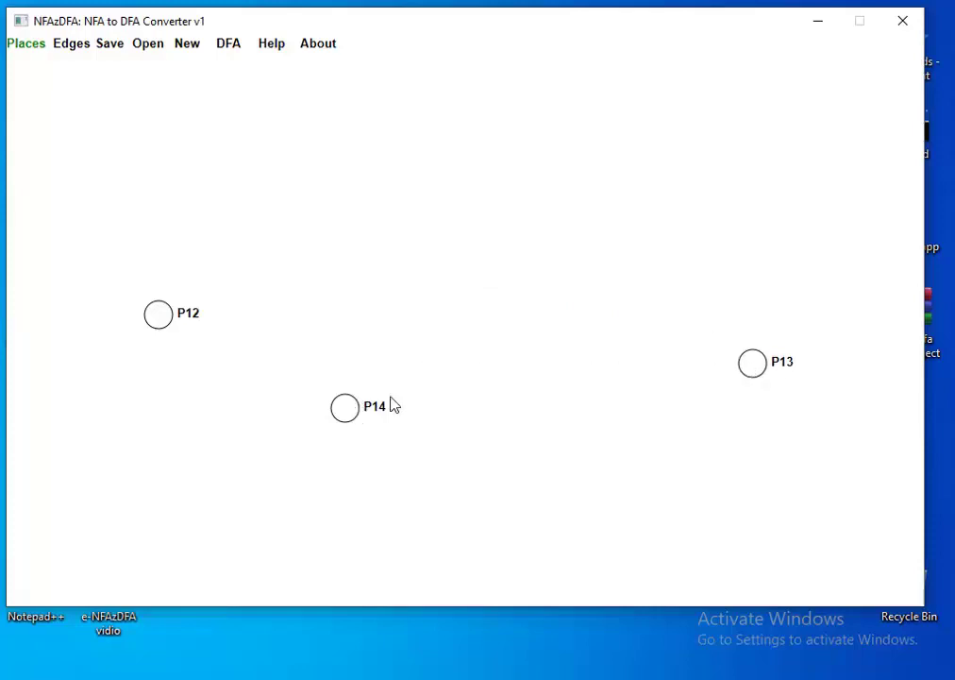
pyautogui.moveTo(347, 407); pyautogui.dragTo(457, 327)
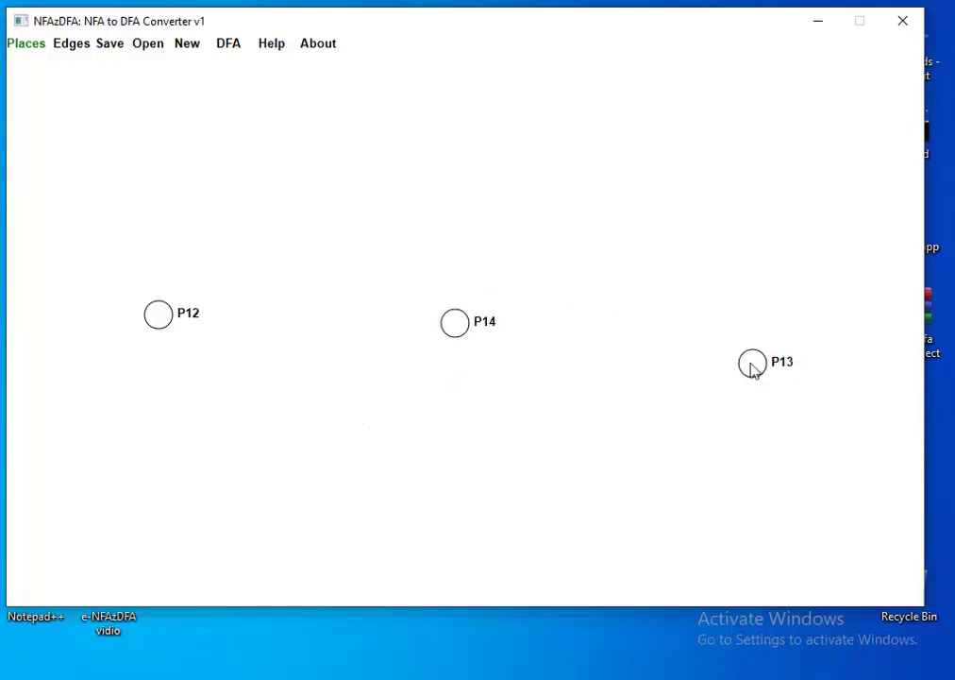
pyautogui.moveTo(750, 367); pyautogui.dragTo(722, 327)
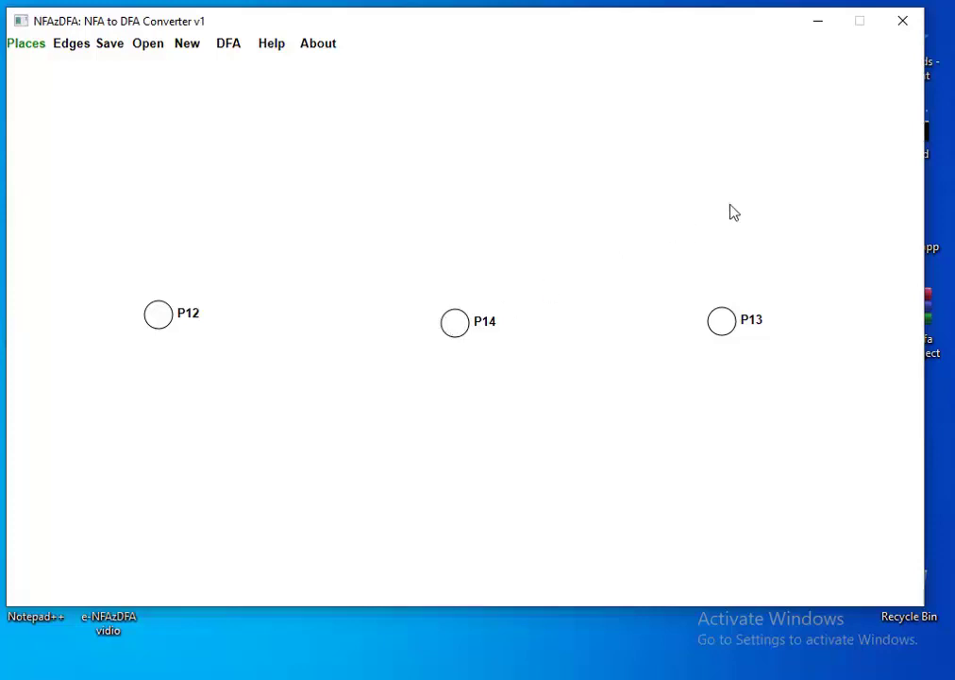
pyautogui.click(821, 25)
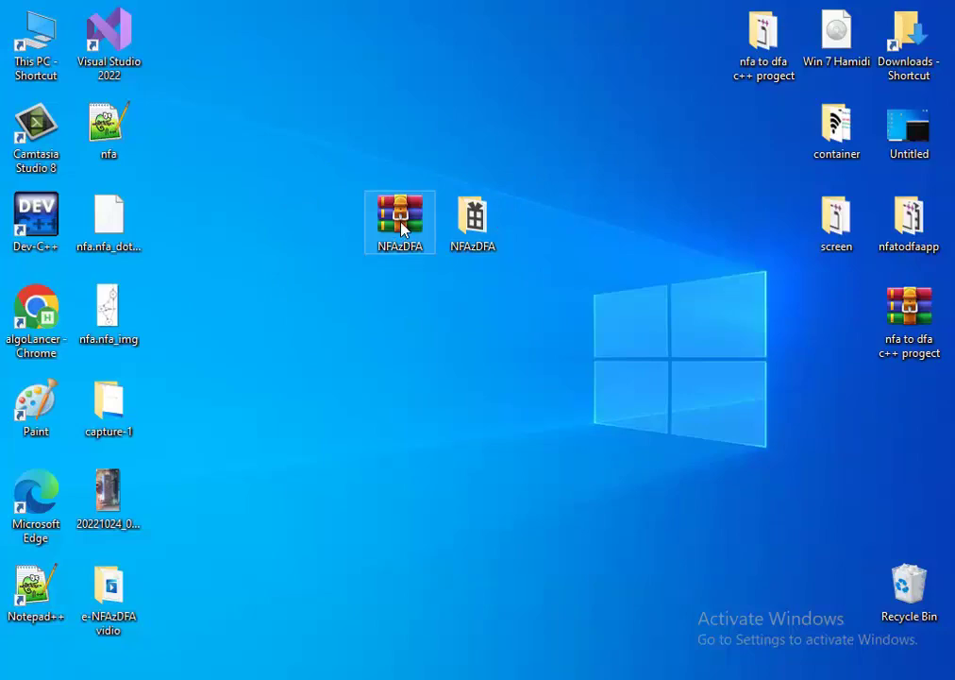
# - From the desktop, open the NFAzDFA folder, look into examples, and go back up to NFAzDFA
pyautogui.moveTo(397, 230)
pyautogui.mouseDown()
pyautogui.moveTo(362, 232)
pyautogui.moveTo(397, 223)
pyautogui.mouseUp()
pyautogui.rightClick(397, 223)
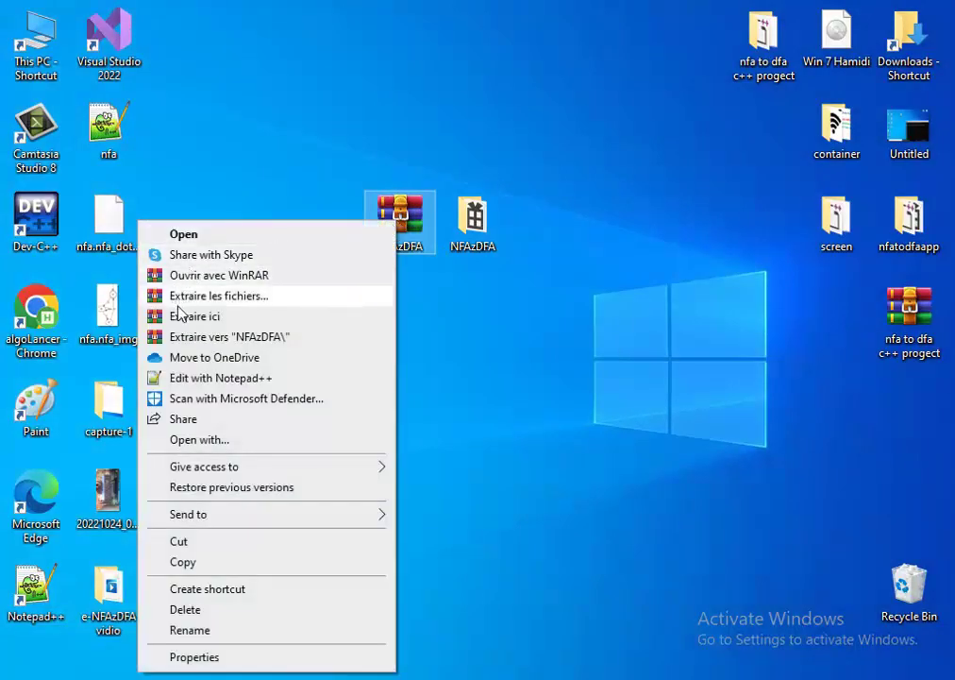
pyautogui.click(245, 324)
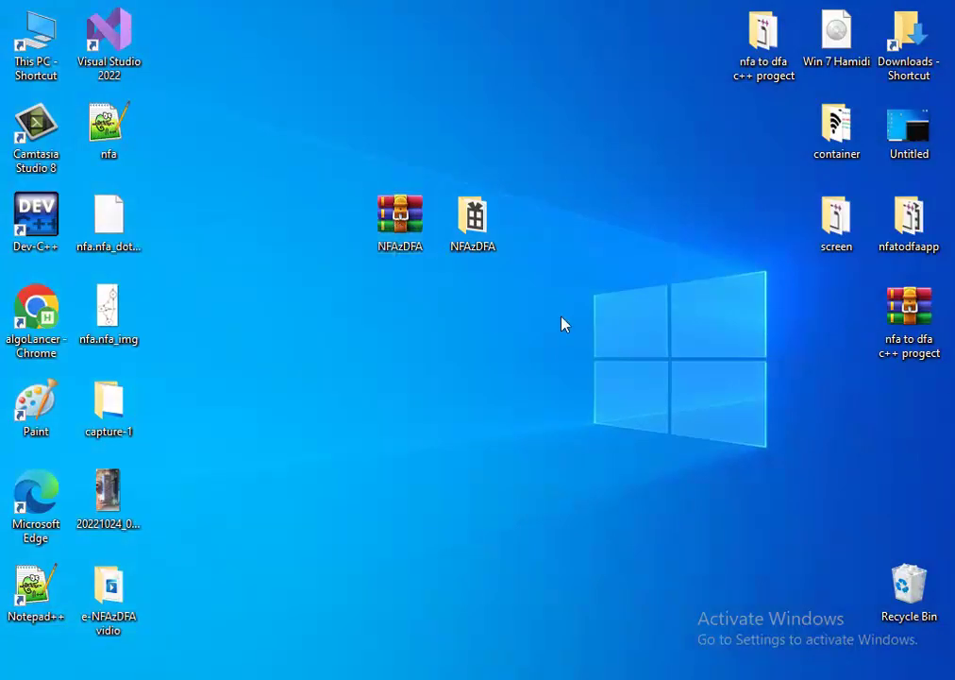
pyautogui.doubleClick(470, 222)
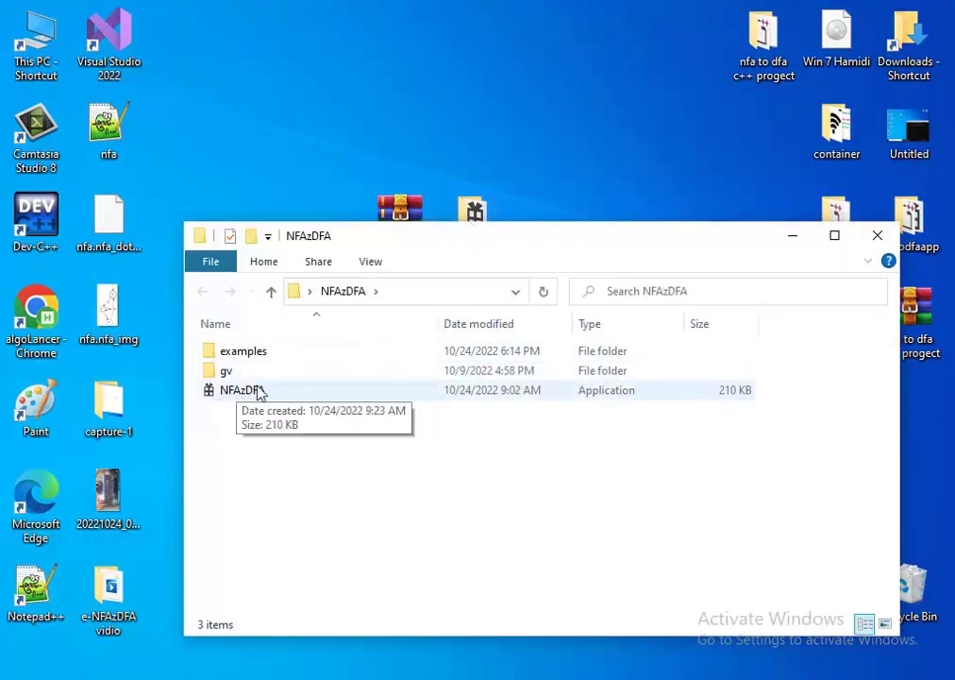
pyautogui.doubleClick(272, 355)
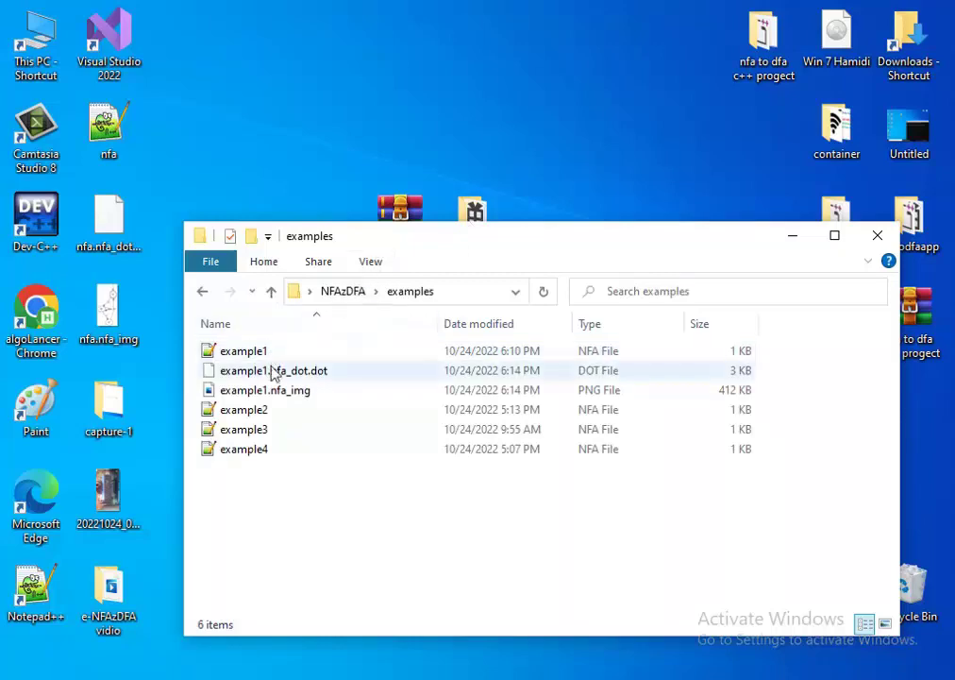
pyautogui.click(342, 291)
# - Relaunch NFAzDFA.exe and nudge P14 and P13 slightly up and left
pyautogui.doubleClick(236, 397)
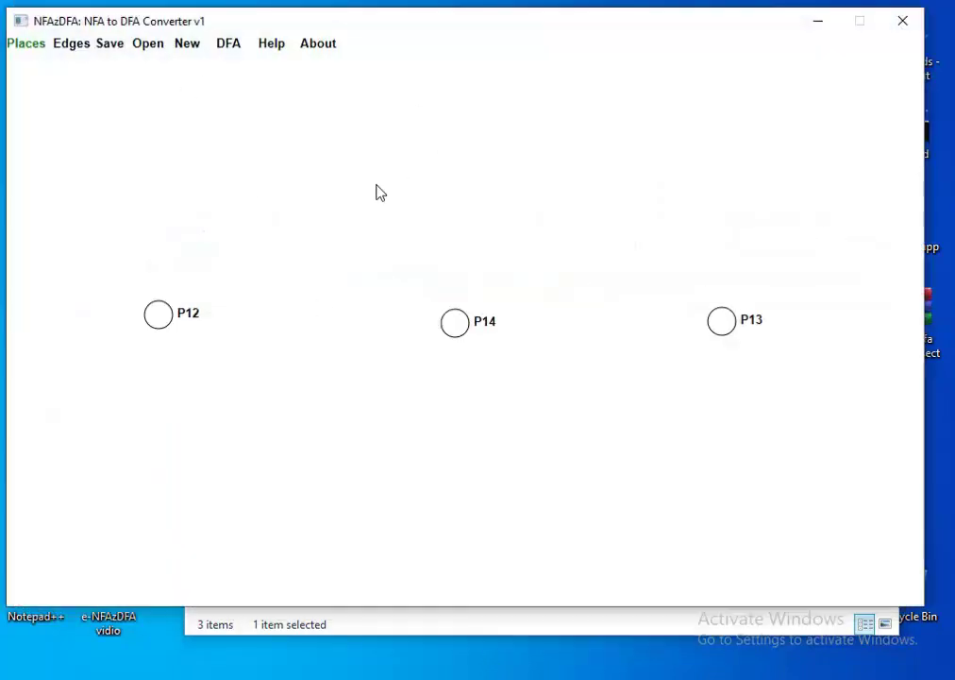
pyautogui.moveTo(451, 325); pyautogui.dragTo(423, 315)
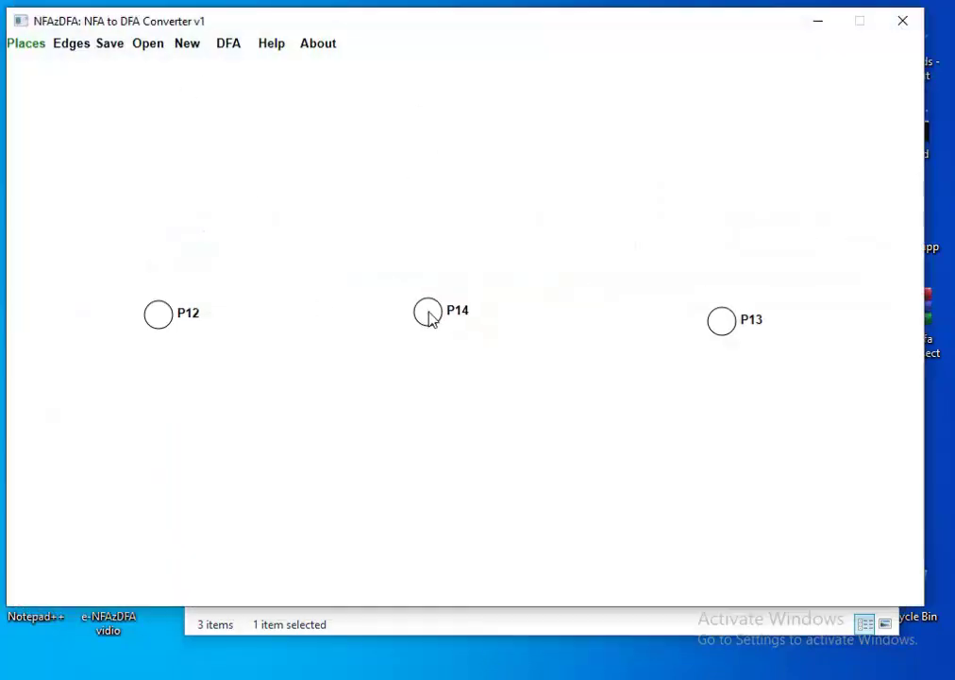
pyautogui.moveTo(723, 324); pyautogui.dragTo(672, 308)
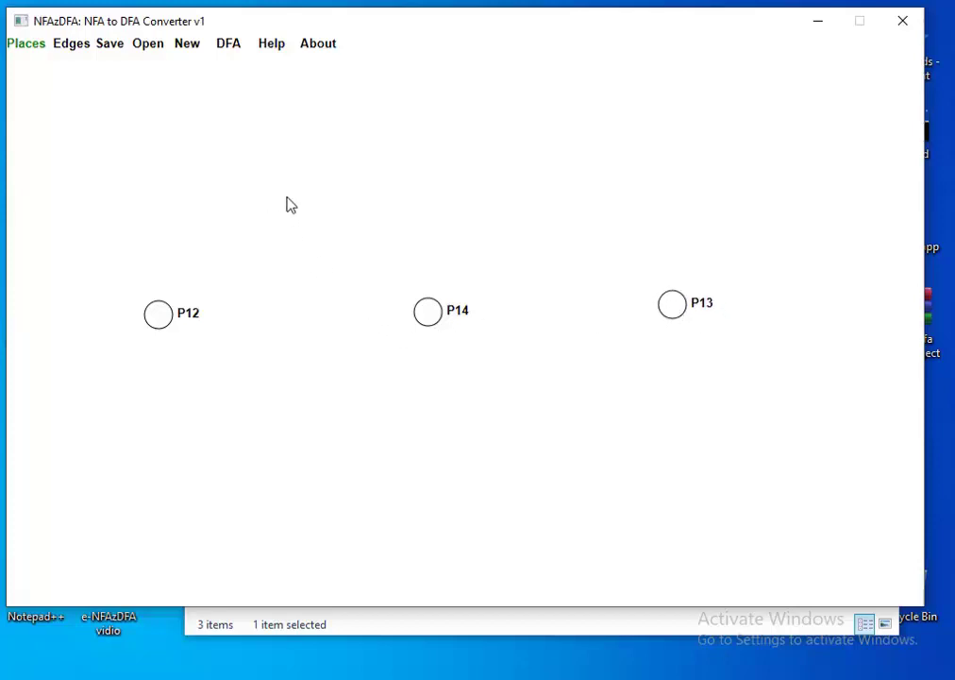
# - Rename the middle place P14 to hhgjdhhd
pyautogui.click(433, 313)
pyautogui.press('BackSpace')
pyautogui.press('BackSpace')
pyautogui.press('BackSpace')
pyautogui.write('hhgjdhhd')
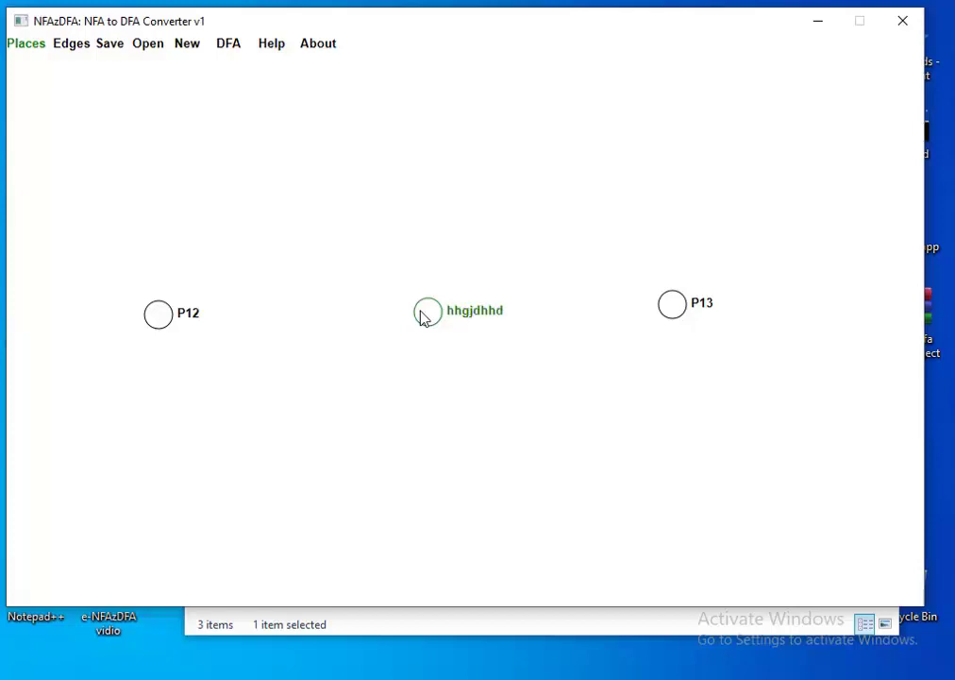
pyautogui.press('Return')
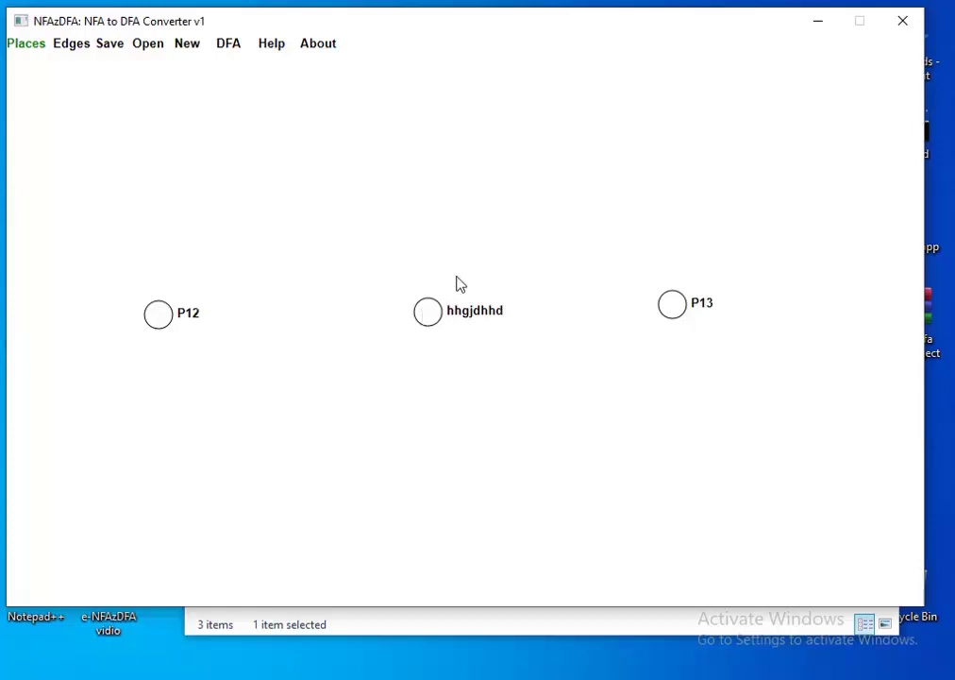
# - Toggle P12's accepting state on and off, leaving it non-accepting
pyautogui.click(159, 321)
pyautogui.doubleClick(160, 321)
pyautogui.doubleClick(160, 316)
pyautogui.doubleClick(163, 325)
pyautogui.doubleClick(163, 326)
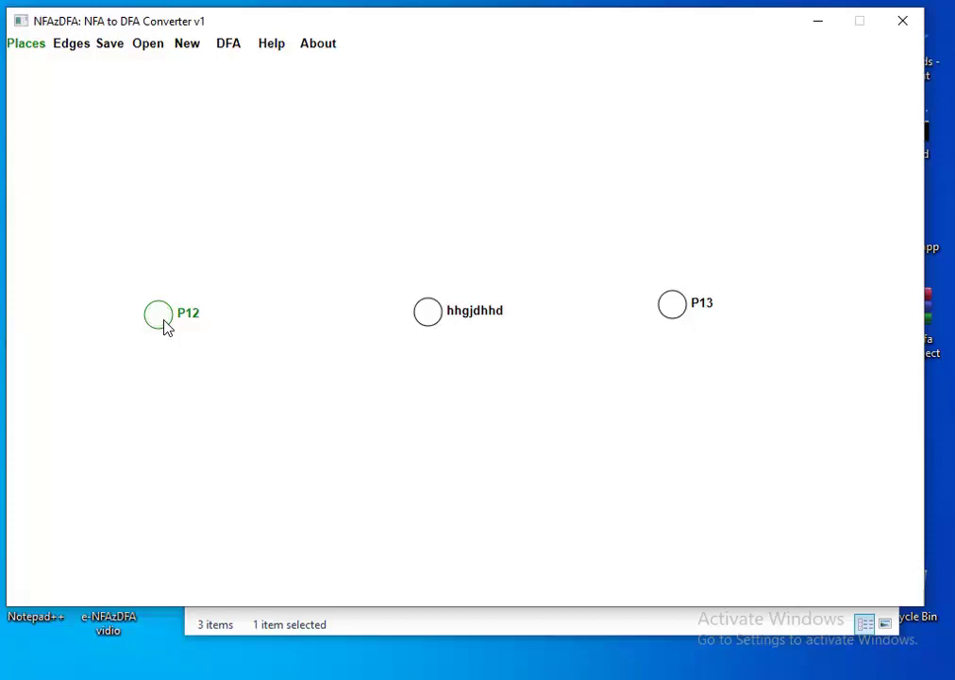
# - Deselect P12 and delete the hhgjdhhd place
pyautogui.click(188, 372)
pyautogui.click(427, 315)
pyautogui.press('Delete')
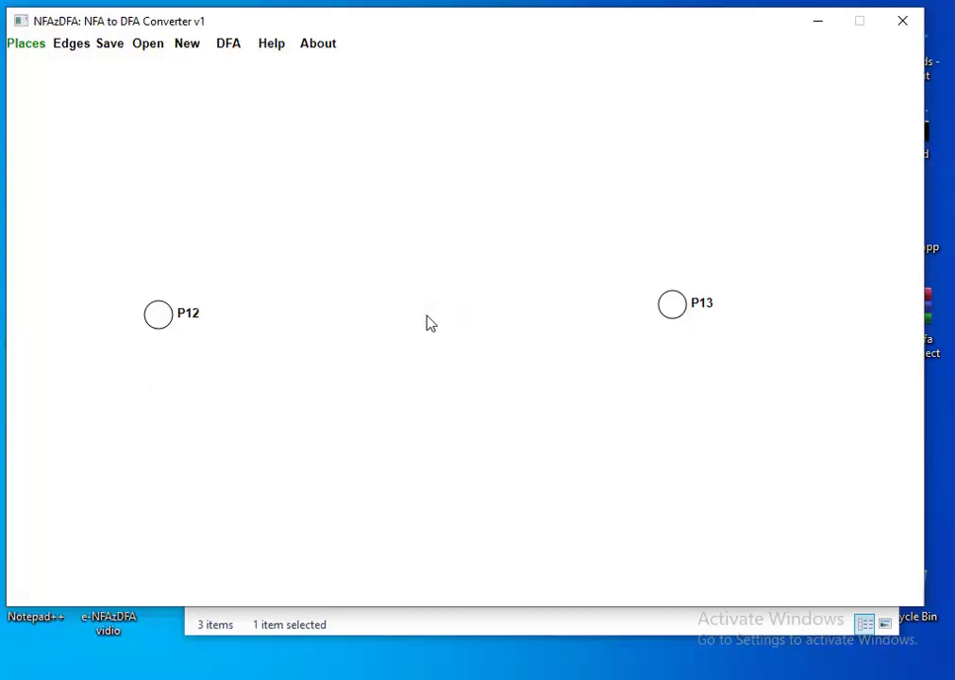